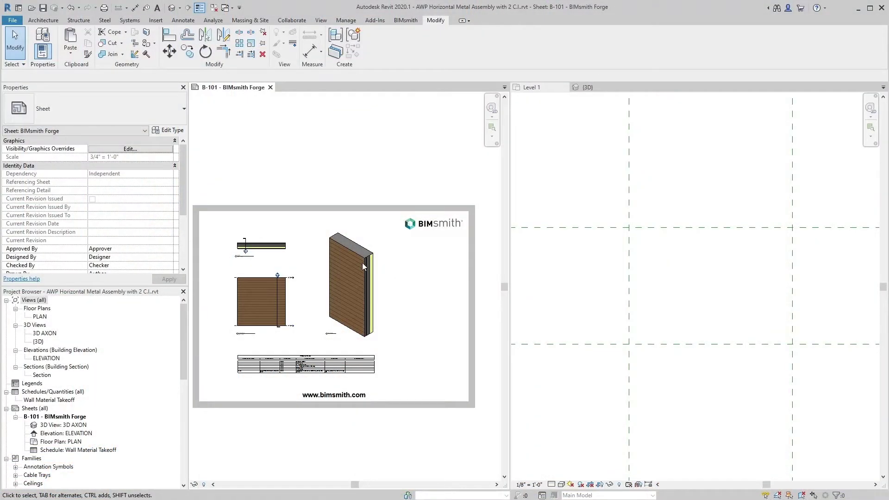
- Copy the AWP Horizontal Metal Assembly wall and paste it into Project1's Level 1 plan
{"action": "double_click", "coordinate": [363, 267]}
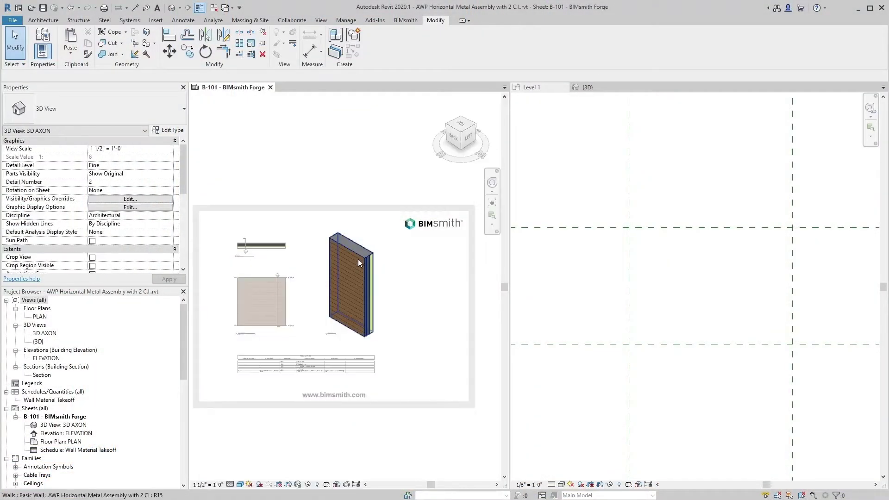
{"action": "left_click", "coordinate": [358, 259]}
{"action": "key", "text": "ctrl+c"}
{"action": "left_click", "coordinate": [564, 259]}
{"action": "key", "text": "ctrl+v"}
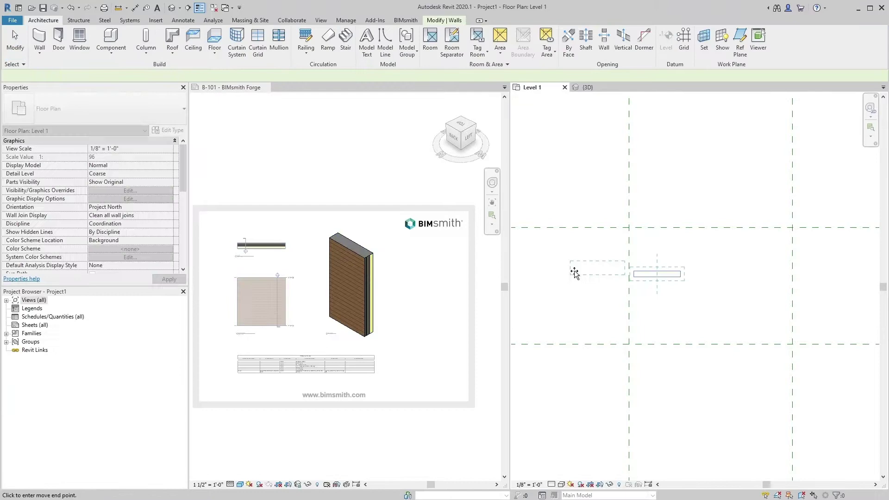
{"action": "left_click", "coordinate": [569, 278]}
- Draw a closed rectangular loop of the same wall type with Create Similar, then view it in 3D
{"action": "right_click", "coordinate": [572, 277]}
{"action": "left_click", "coordinate": [599, 356]}
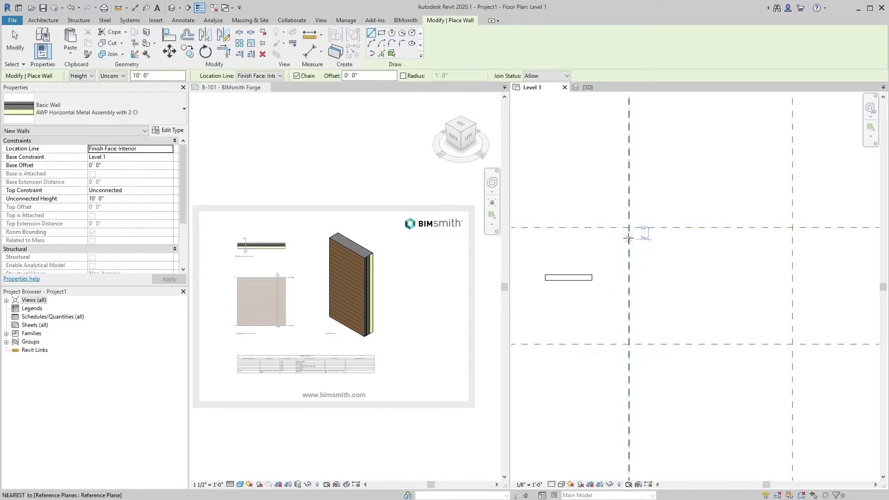
{"action": "left_click", "coordinate": [629, 227]}
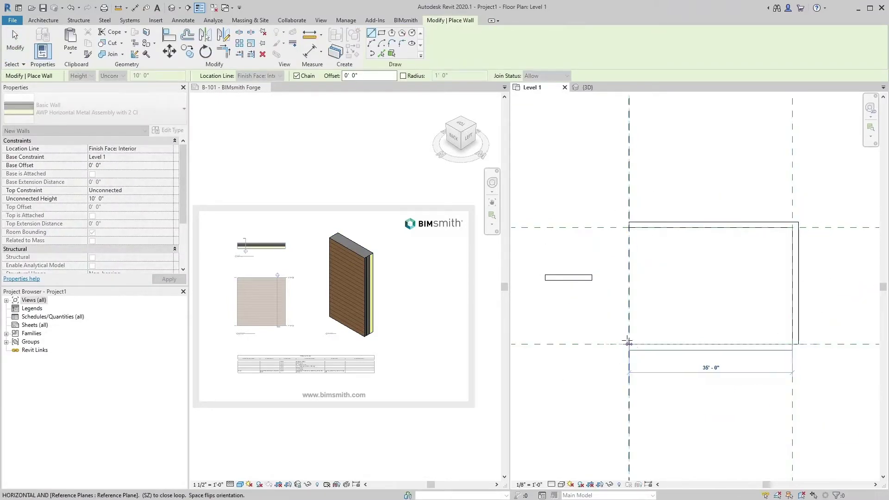
{"action": "left_click", "coordinate": [629, 344]}
{"action": "left_click", "coordinate": [629, 228]}
{"action": "left_click", "coordinate": [595, 88]}
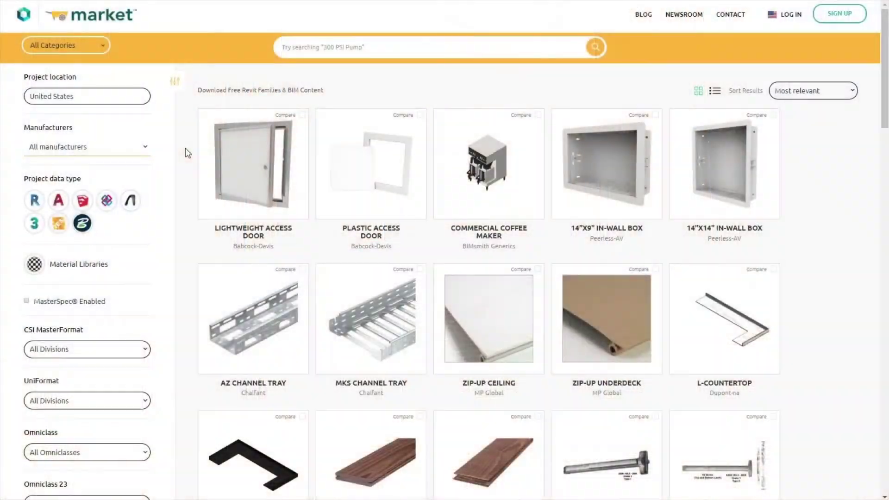
- Filter the BIMsmith Market catalog to Nichiha and show differences between compared products
{"action": "left_click", "coordinate": [131, 148]}
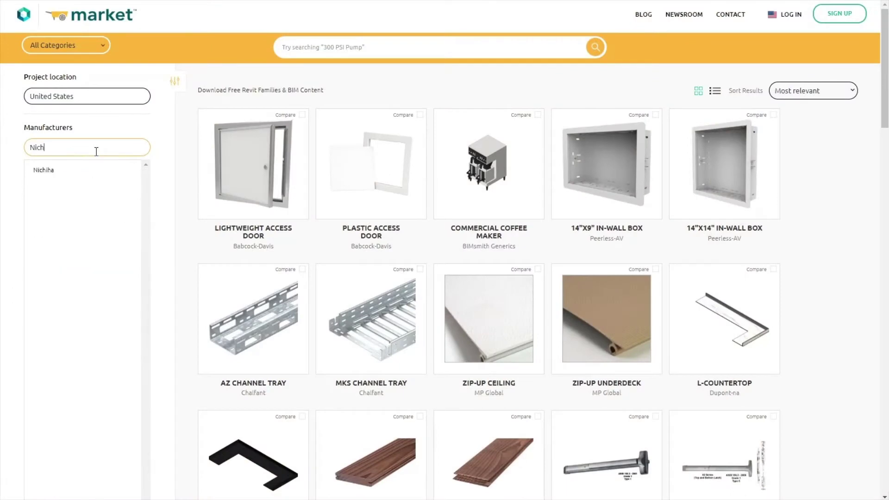
{"action": "left_click", "coordinate": [60, 168]}
{"action": "scroll", "coordinate": [185, 143], "scroll_direction": "down", "scroll_amount": 3}
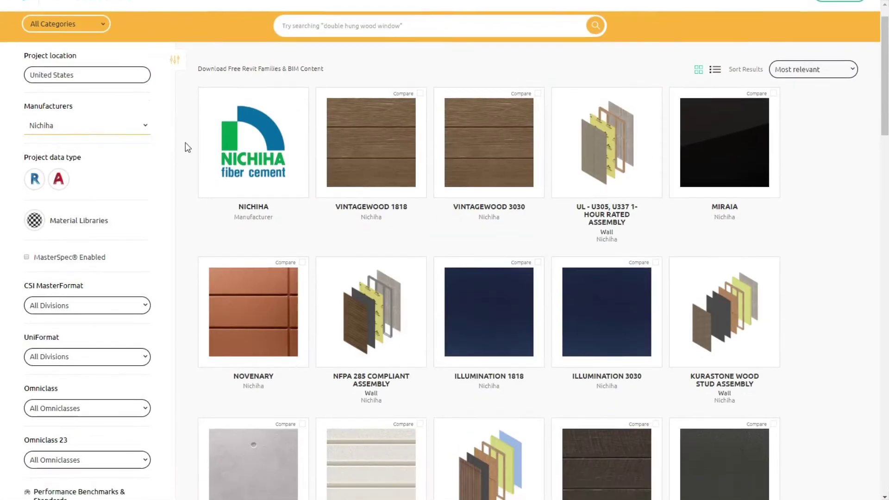
{"action": "scroll", "coordinate": [185, 144], "scroll_direction": "down", "scroll_amount": 3}
{"action": "scroll", "coordinate": [185, 144], "scroll_direction": "down", "scroll_amount": 3}
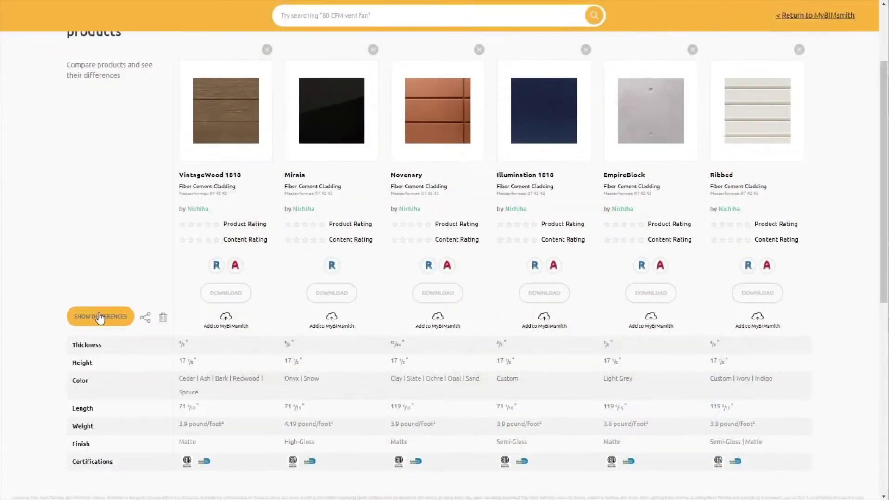
{"action": "left_click", "coordinate": [99, 318]}
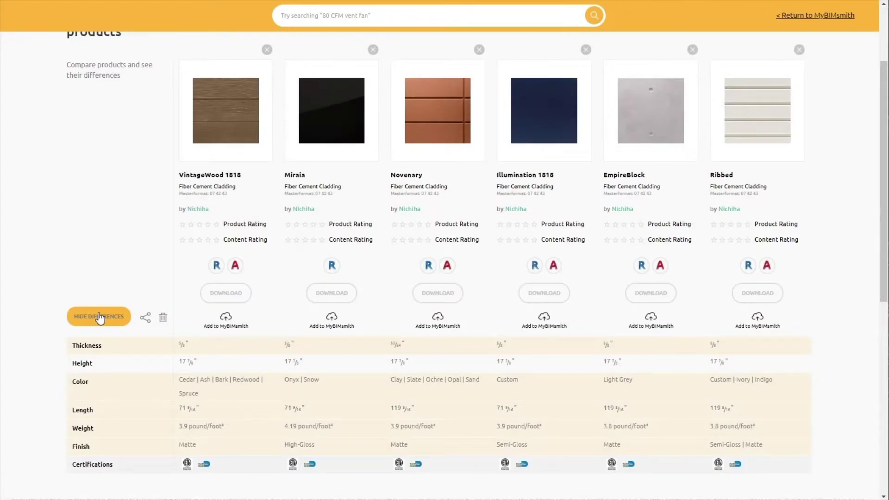
- Open the VintageWood 1818 product page and preview its 3-Part Specification
{"action": "left_click", "coordinate": [227, 118]}
{"action": "mouse_move", "coordinate": [883, 116]}
{"action": "left_mouse_down"}
{"action": "mouse_move", "coordinate": [886, 246]}
{"action": "mouse_move", "coordinate": [879, 106]}
{"action": "left_mouse_up"}
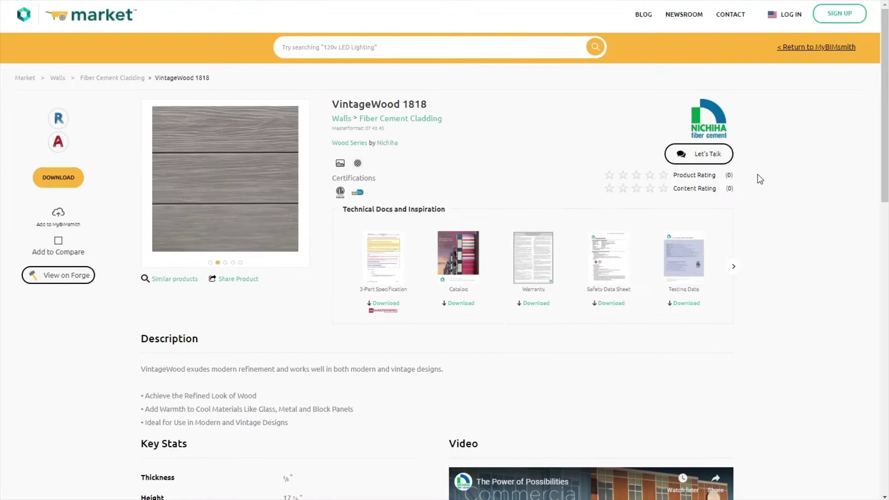
{"action": "left_click", "coordinate": [383, 257]}
{"action": "left_click", "coordinate": [620, 417]}
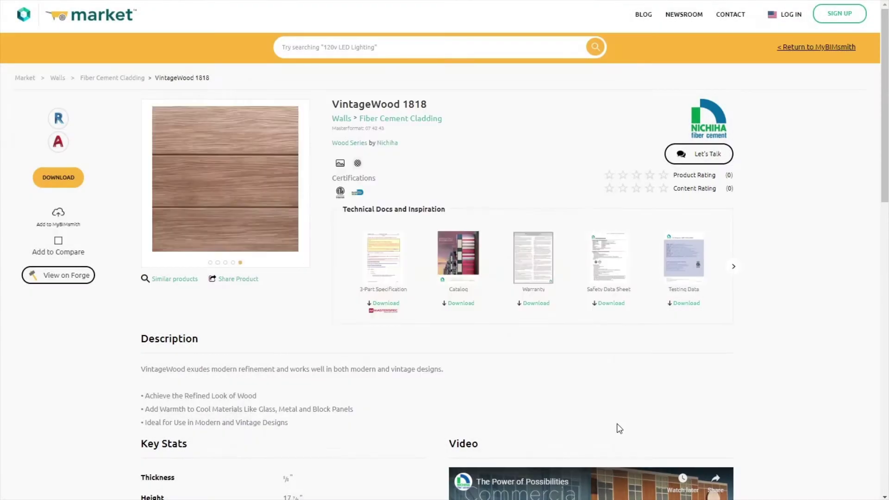
- Download the VintageWood 1818 content and explode the Kurastone Wood Stud Assembly preview into layers
{"action": "left_click", "coordinate": [54, 178]}
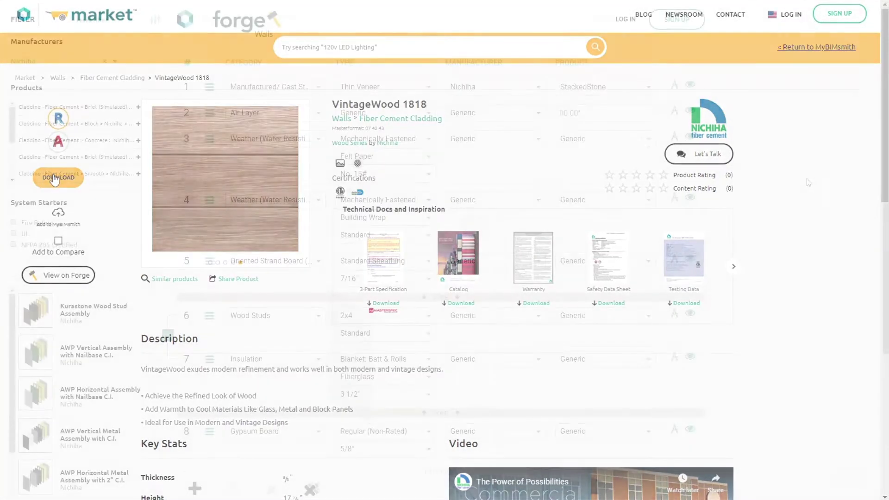
{"action": "scroll", "coordinate": [887, 208], "scroll_direction": "down", "scroll_amount": 3}
{"action": "scroll", "coordinate": [887, 208], "scroll_direction": "down", "scroll_amount": 4}
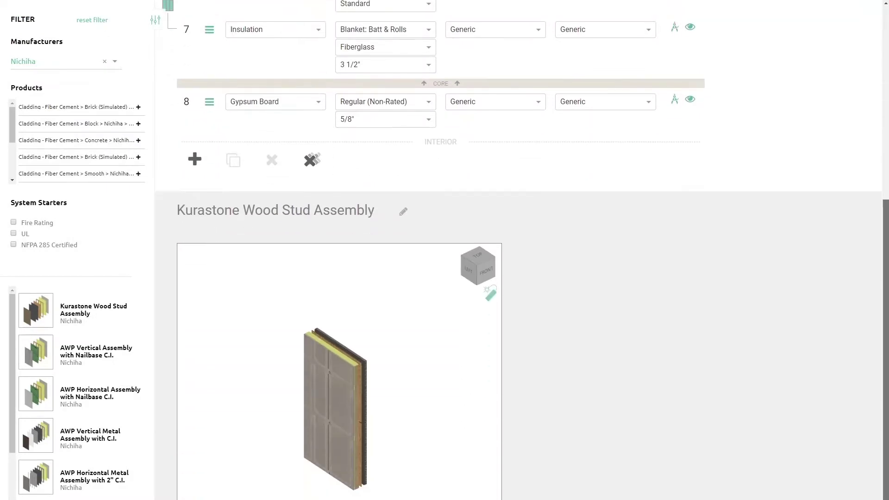
{"action": "scroll", "coordinate": [887, 207], "scroll_direction": "down", "scroll_amount": 1}
{"action": "left_click", "coordinate": [495, 234]}
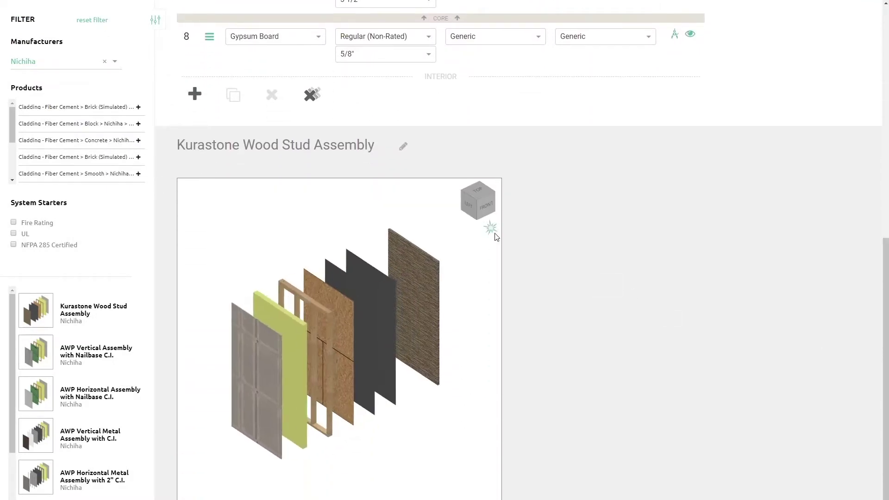
{"action": "left_click_drag", "start_coordinate": [886, 252], "coordinate": [876, 13]}
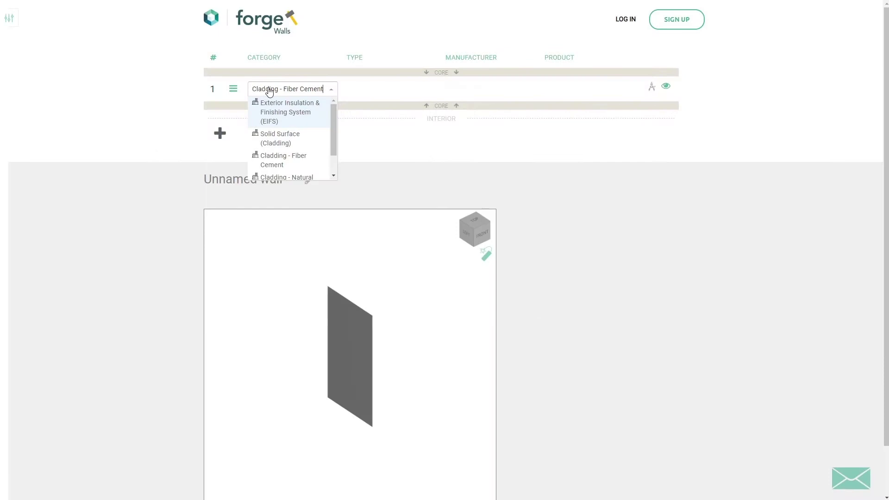
- Make the first layer Nichiha VintageWood 3030 fiber cement, Horizontal orientation, Bark colour
{"action": "left_click", "coordinate": [270, 104]}
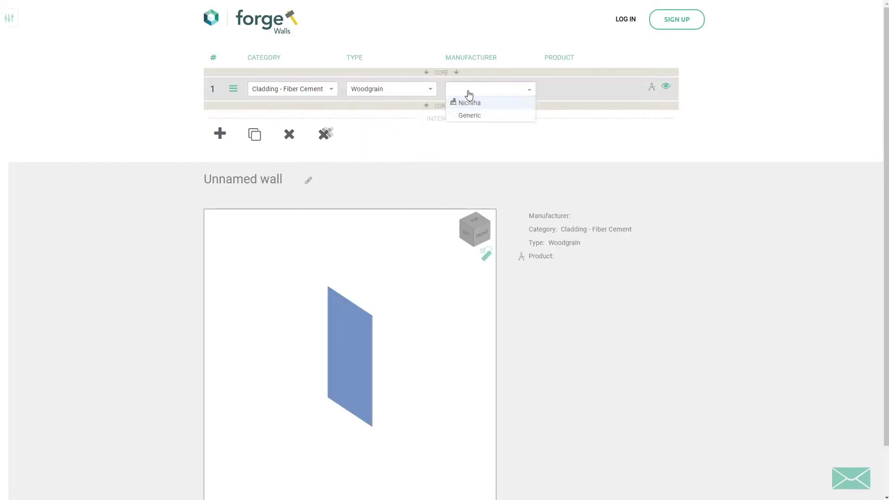
{"action": "left_click", "coordinate": [470, 101]}
{"action": "left_click", "coordinate": [575, 128]}
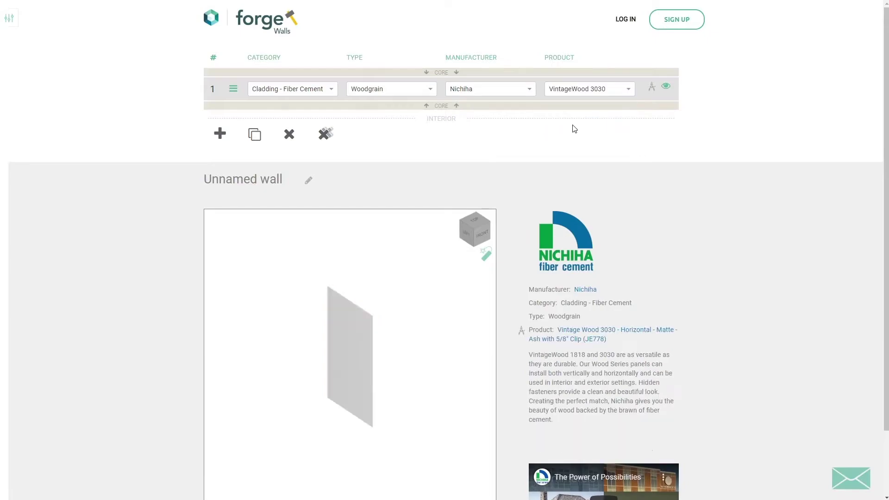
{"action": "left_click", "coordinate": [652, 87]}
{"action": "left_click", "coordinate": [262, 91]}
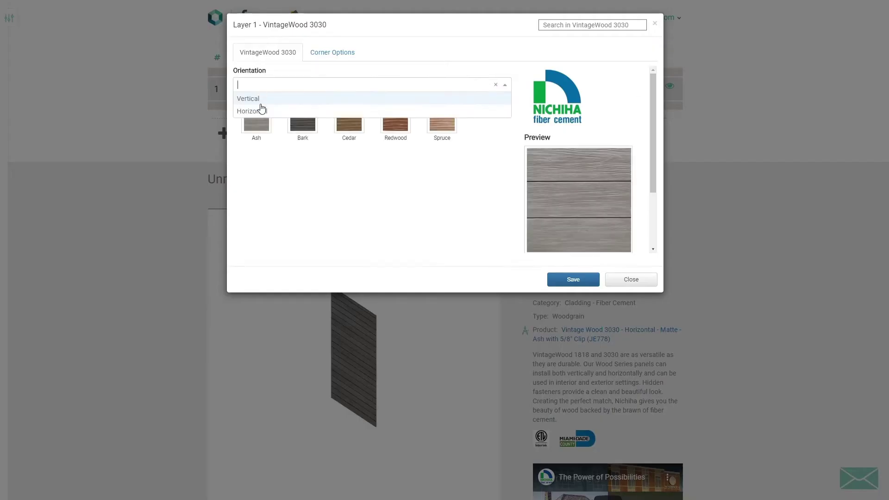
{"action": "left_click", "coordinate": [260, 108]}
{"action": "left_click", "coordinate": [307, 122]}
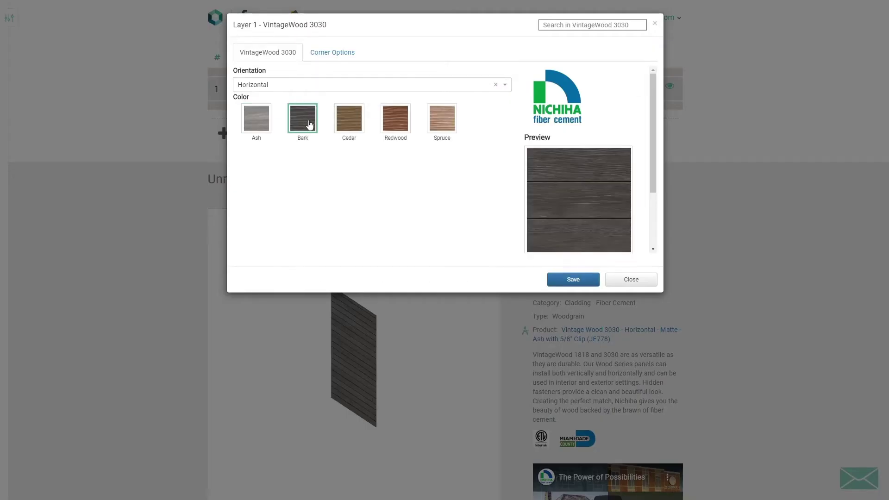
{"action": "left_click", "coordinate": [574, 279]}
- Add air, weather barrier, Glass-Mat Gypsum Board, metal stud framing and Gypsum Board layers
{"action": "left_click", "coordinate": [218, 133]}
{"action": "left_click", "coordinate": [219, 159]}
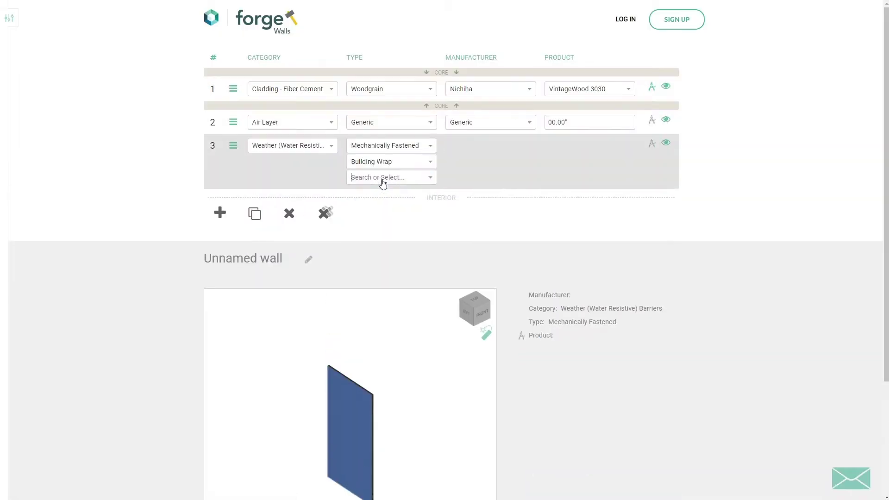
{"action": "left_click", "coordinate": [218, 211]}
{"action": "left_click", "coordinate": [268, 201]}
{"action": "type", "text": "Glass-Mat"}
{"action": "left_click", "coordinate": [288, 219]}
{"action": "left_click", "coordinate": [219, 252]}
{"action": "left_click", "coordinate": [371, 258]}
{"action": "left_click", "coordinate": [218, 292]}
{"action": "type", "text": "Gypsum"}
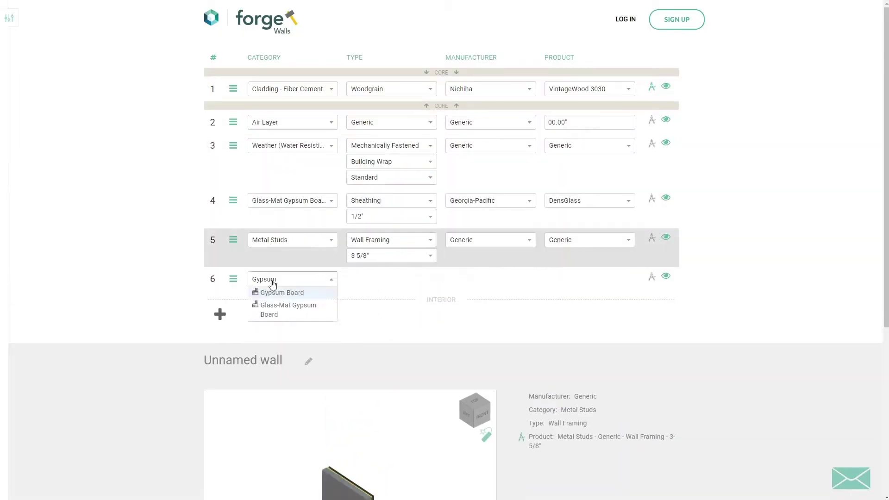
{"action": "left_click", "coordinate": [273, 291]}
- Name the wall 'NFPA 285 Compliant Assembly' and explode its preview into layers
{"action": "scroll", "coordinate": [393, 333], "scroll_direction": "down", "scroll_amount": 6}
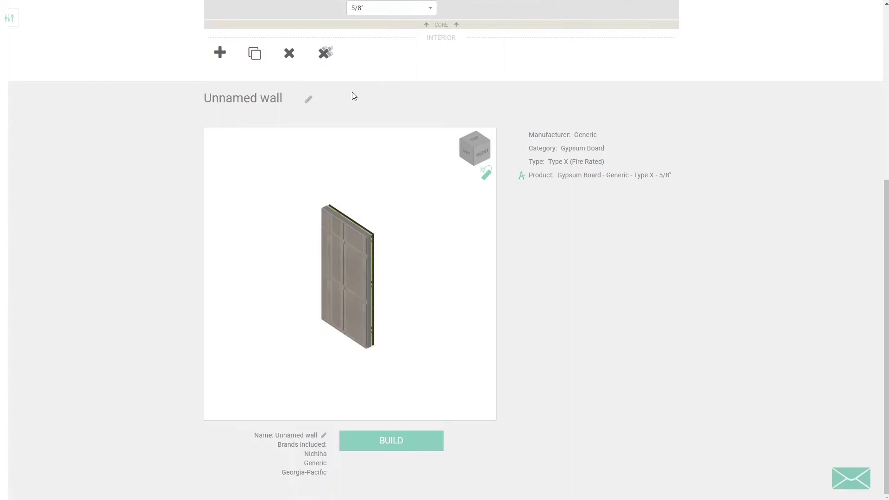
{"action": "left_click", "coordinate": [307, 98]}
{"action": "type", "text": "NFPA 285 Compliant Assembly"}
{"action": "key", "text": "Return"}
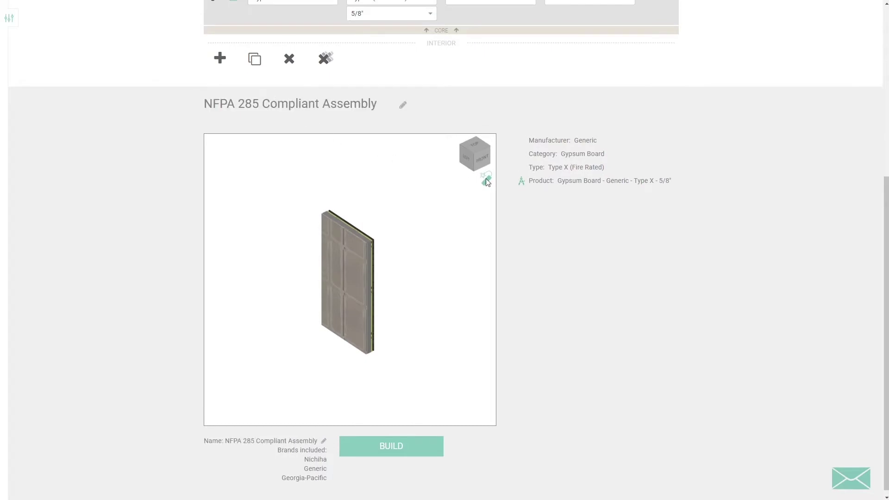
{"action": "left_click", "coordinate": [486, 179]}
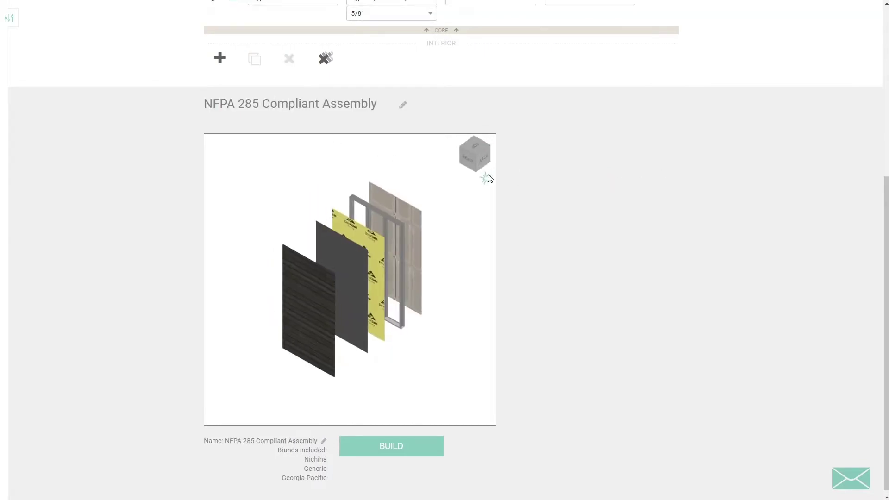
{"action": "left_click", "coordinate": [397, 450]}
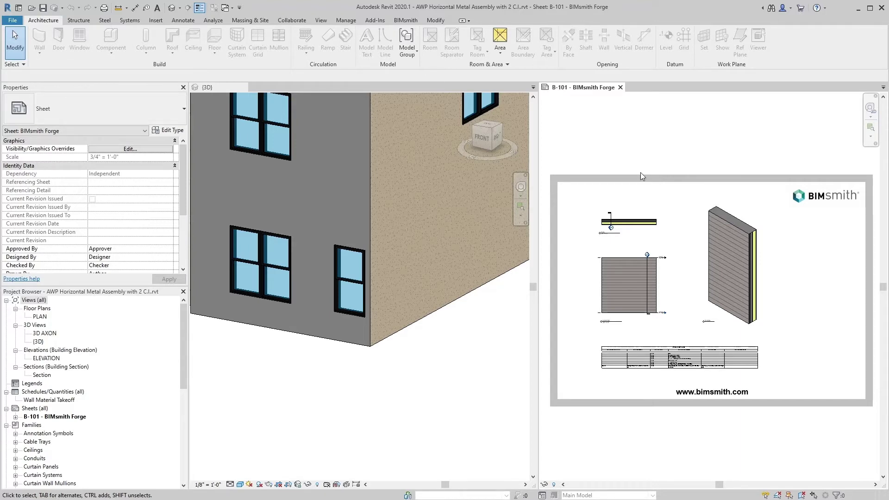
- Paste the AWP metal-assembly wall from the sheet viewport into the Residential Multi-Family model
{"action": "double_click", "coordinate": [730, 226]}
{"action": "left_click", "coordinate": [729, 226]}
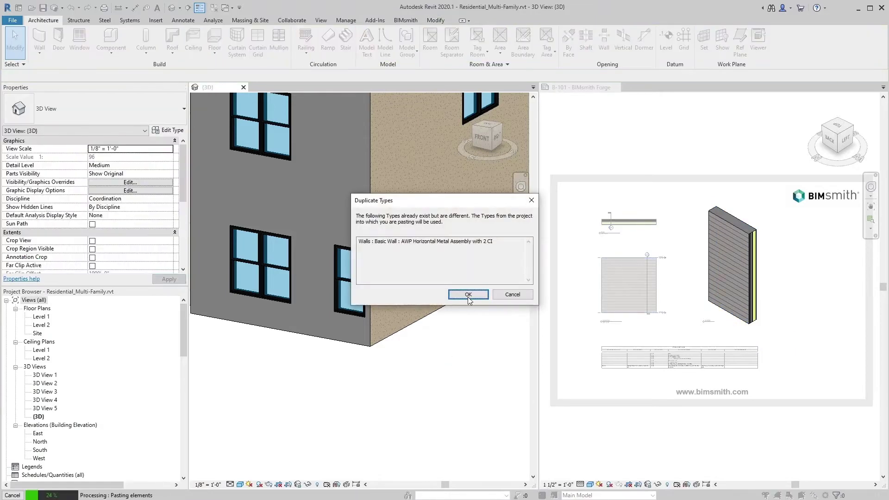
{"action": "left_click", "coordinate": [461, 297]}
{"action": "left_click", "coordinate": [414, 375]}
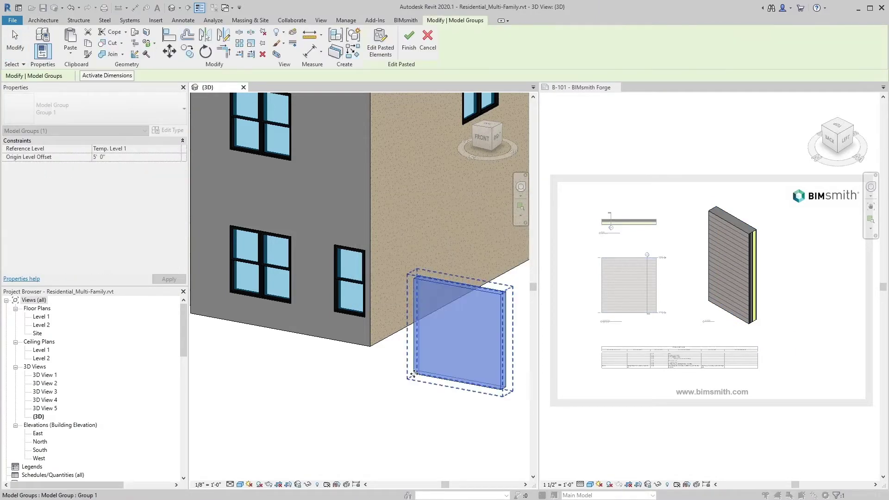
{"action": "left_click", "coordinate": [405, 367]}
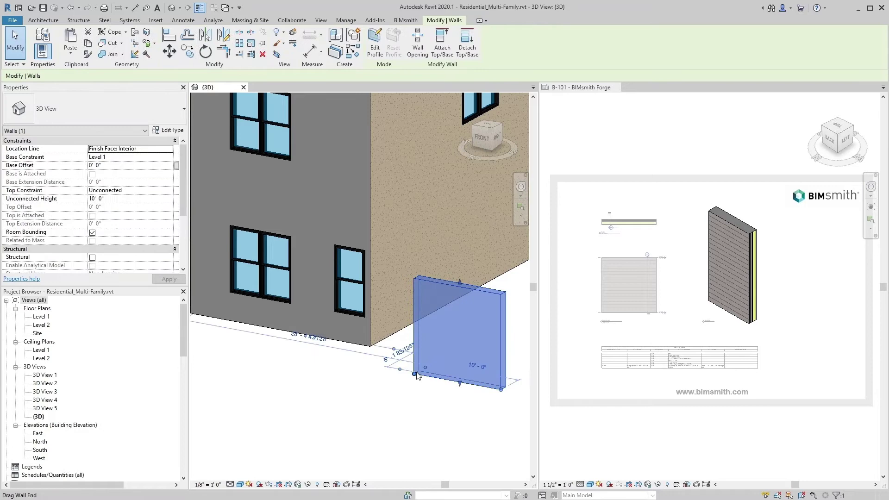
- Switch the building's grey exterior wall to the pasted AWP assembly type
{"action": "left_click", "coordinate": [365, 376]}
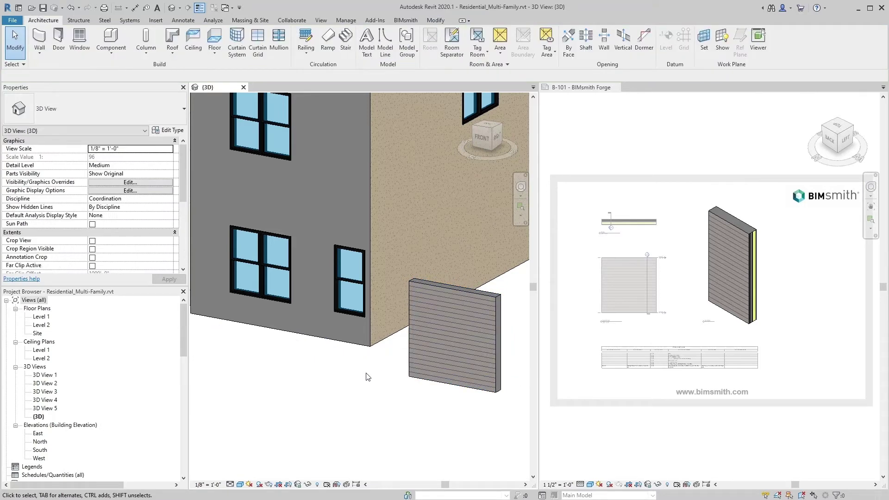
{"action": "left_click", "coordinate": [323, 344]}
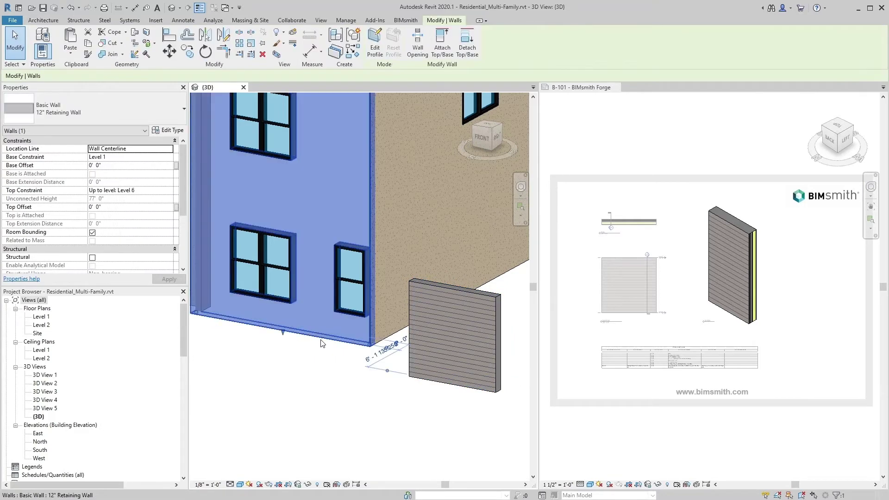
{"action": "left_click", "coordinate": [138, 115]}
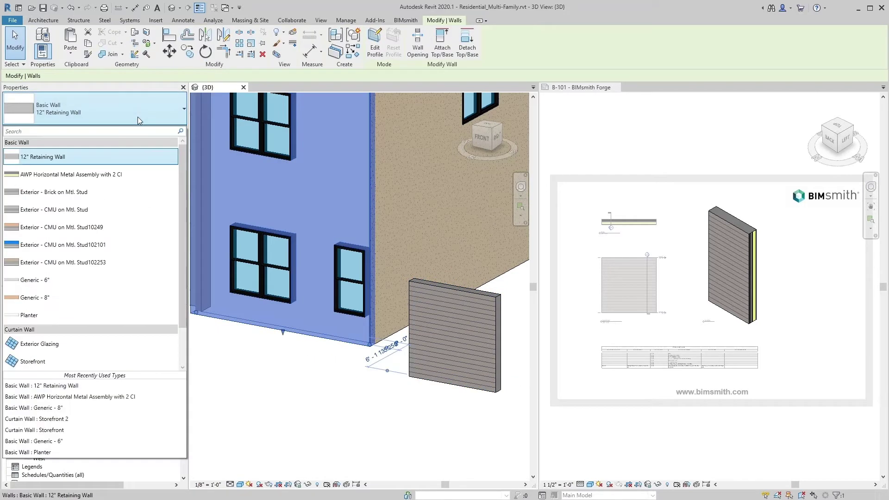
{"action": "left_click", "coordinate": [315, 369]}
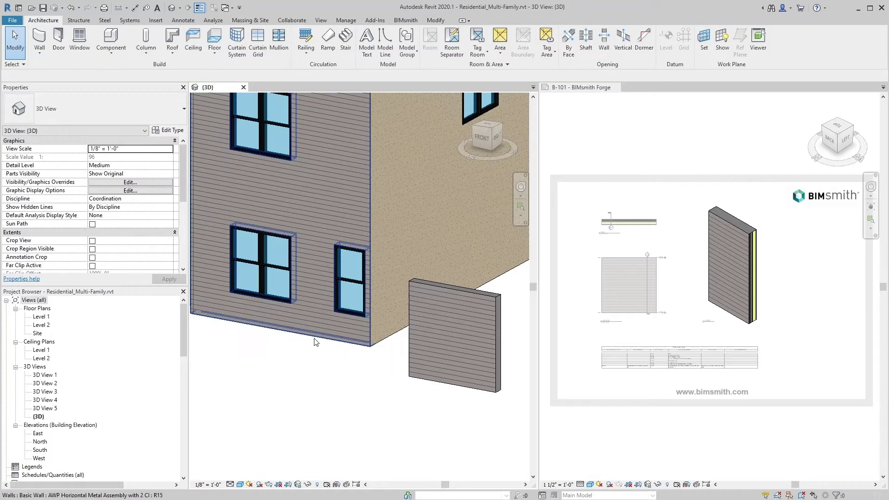
- Set the wall type's row 1 cladding material to Nichiha Smooth Illumination 3030 and confirm
{"action": "left_click", "coordinate": [316, 342]}
{"action": "left_click", "coordinate": [156, 132]}
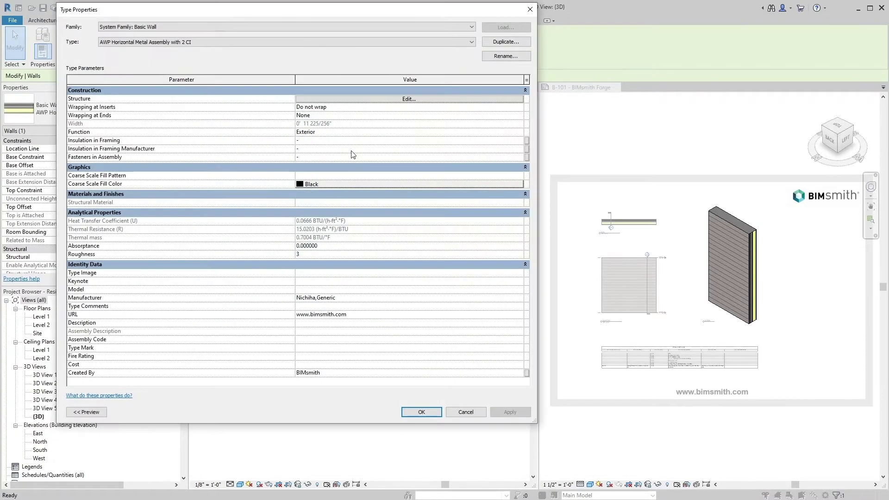
{"action": "left_click", "coordinate": [343, 100]}
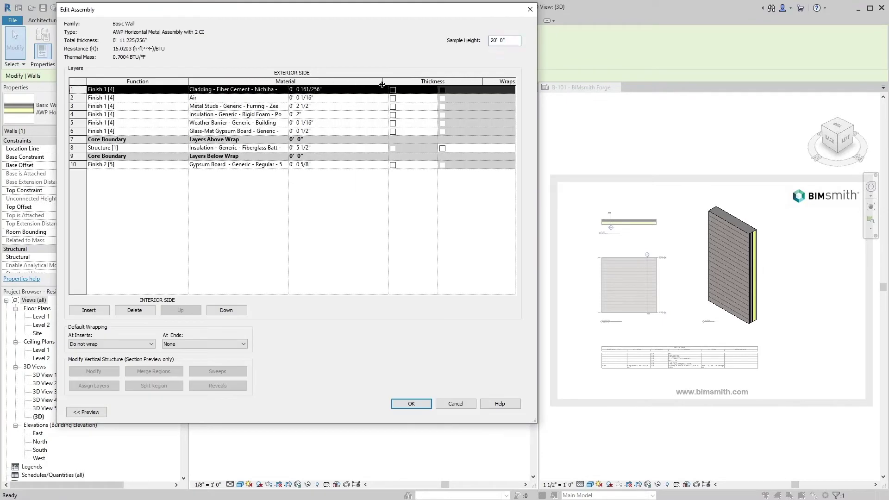
{"action": "left_click_drag", "start_coordinate": [382, 84], "coordinate": [383, 85]}
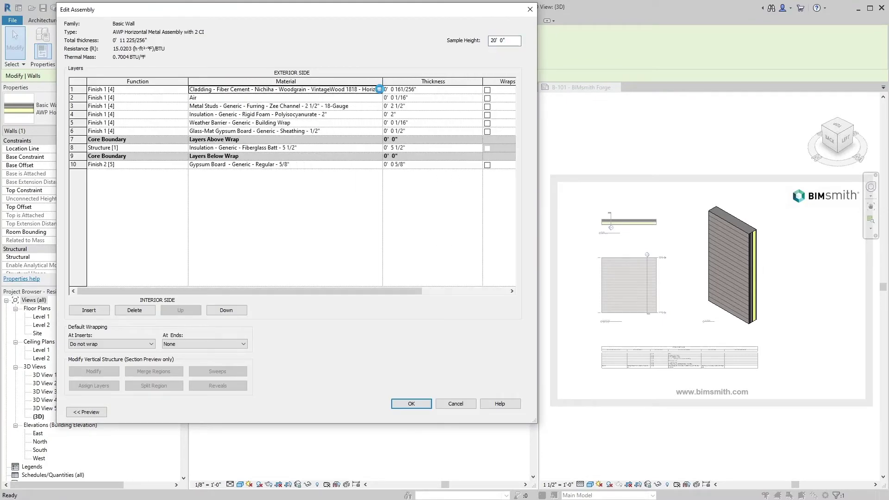
{"action": "left_click", "coordinate": [379, 89]}
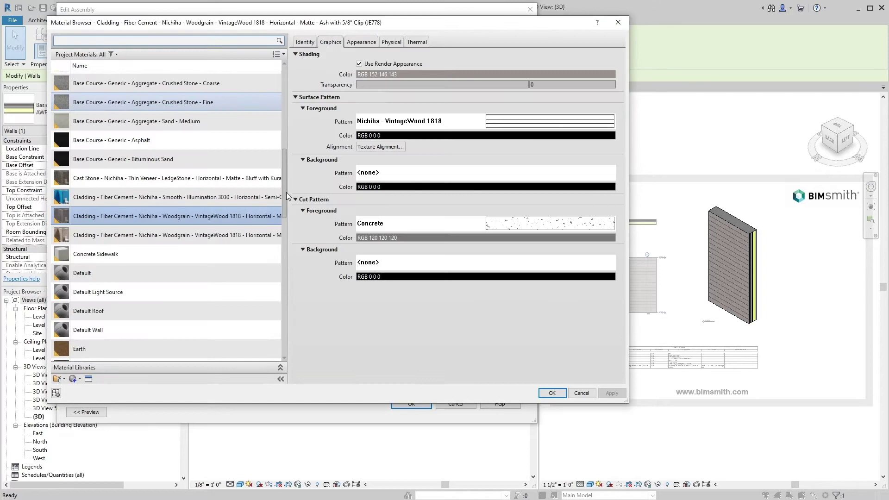
{"action": "left_click", "coordinate": [234, 198]}
{"action": "left_click", "coordinate": [552, 394]}
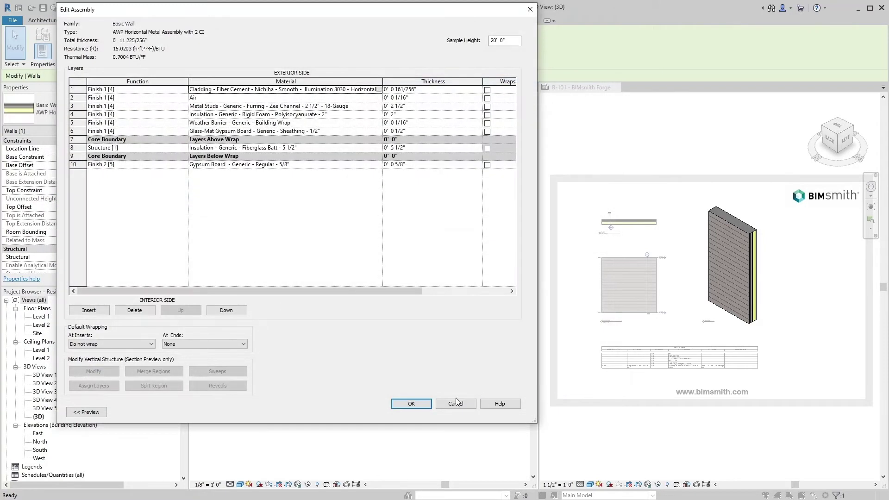
{"action": "left_click", "coordinate": [424, 402]}
{"action": "left_click", "coordinate": [422, 411]}
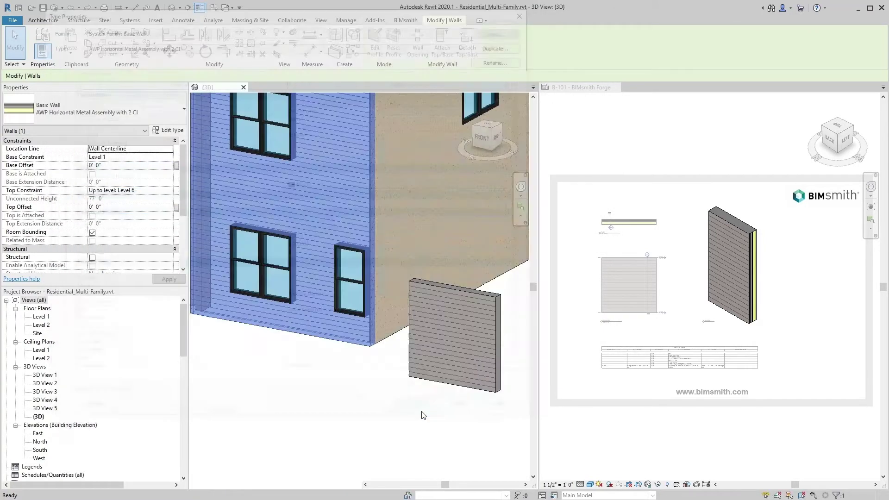
- Paste the dark VintageWood 3030 sample tile from the sheet below the building
{"action": "left_click", "coordinate": [337, 387]}
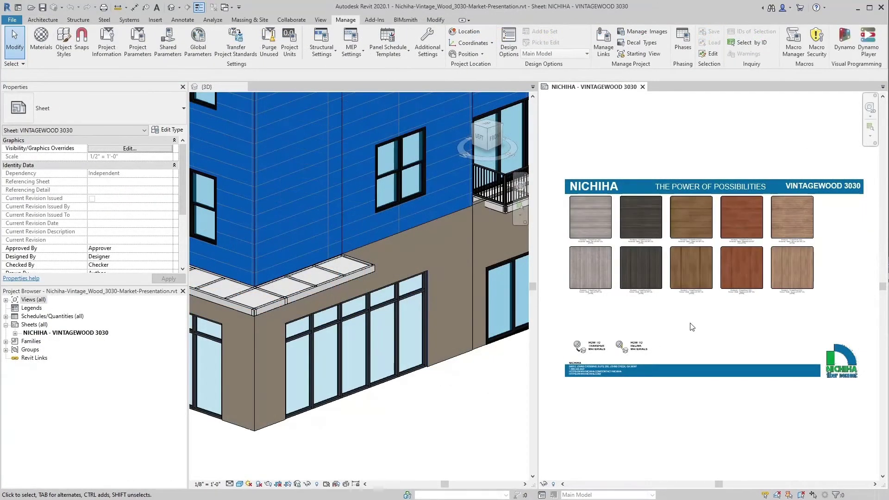
{"action": "double_click", "coordinate": [657, 224]}
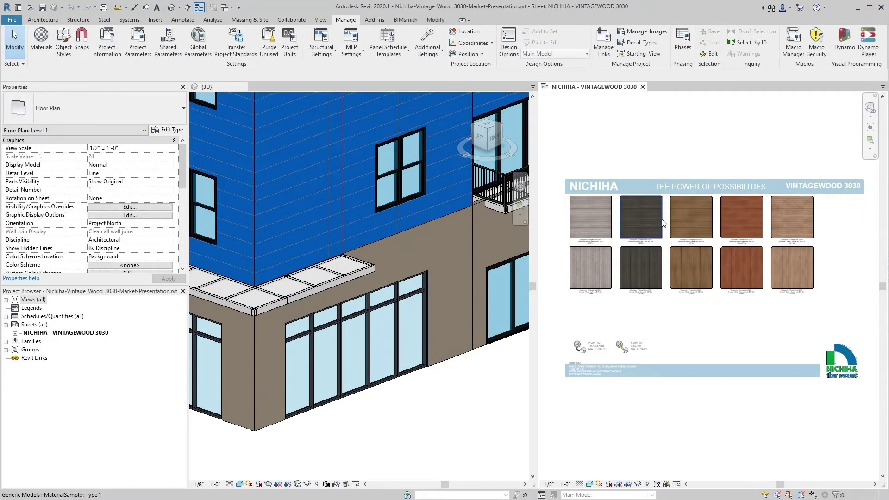
{"action": "left_click", "coordinate": [661, 222]}
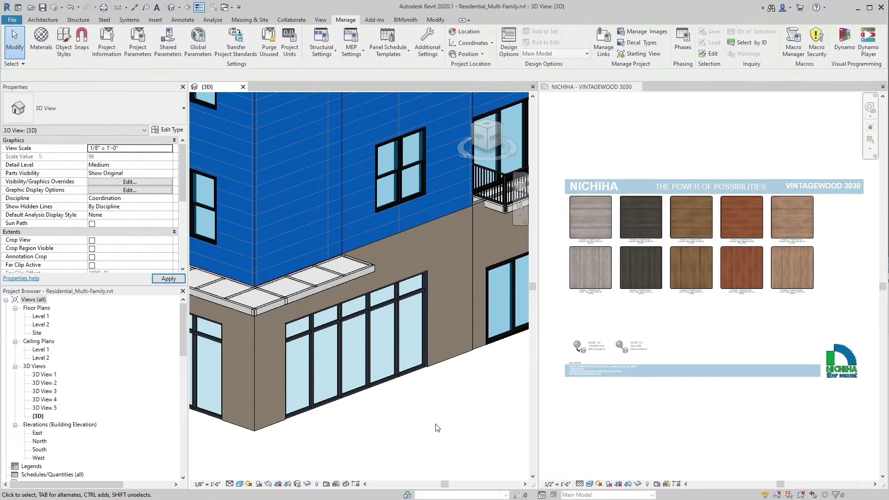
{"action": "key", "text": "ctrl+v"}
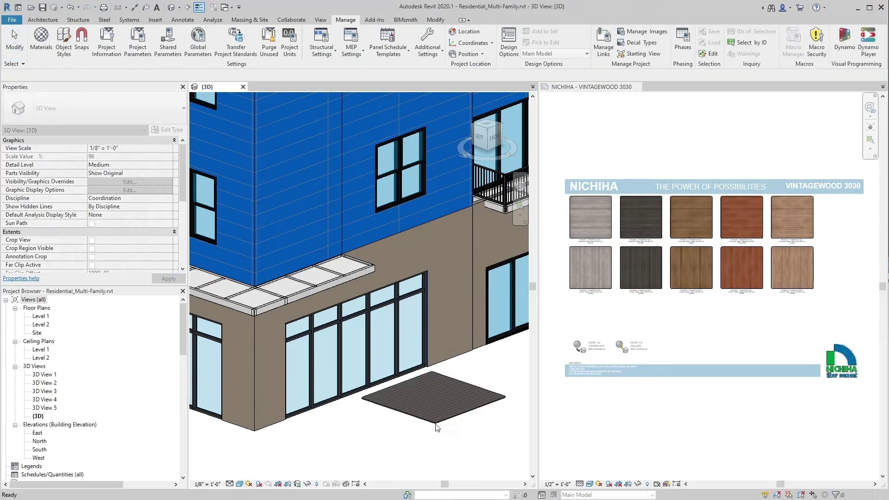
{"action": "left_click", "coordinate": [436, 424]}
{"action": "left_click", "coordinate": [454, 434]}
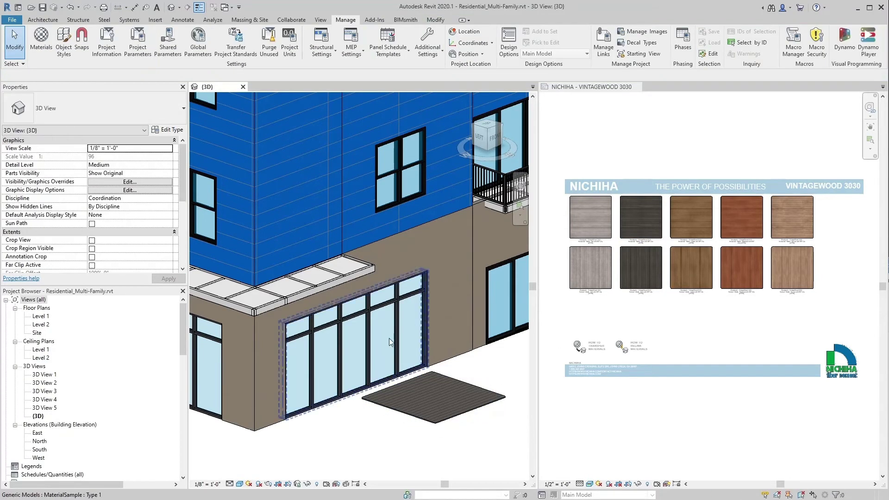
- Change the upper wall's cladding layer material to Woodgrain VintageWood 3030
{"action": "left_click", "coordinate": [324, 194]}
{"action": "left_click", "coordinate": [168, 130]}
{"action": "left_click", "coordinate": [273, 129]}
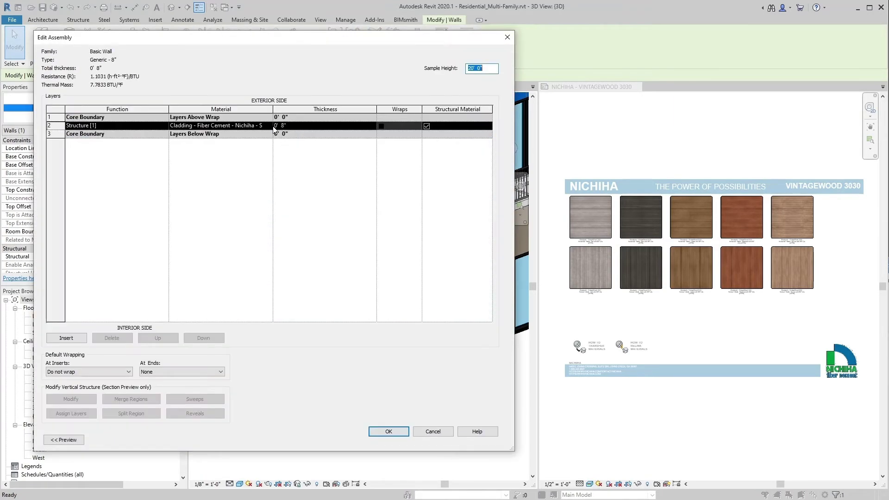
{"action": "left_click", "coordinate": [270, 126]}
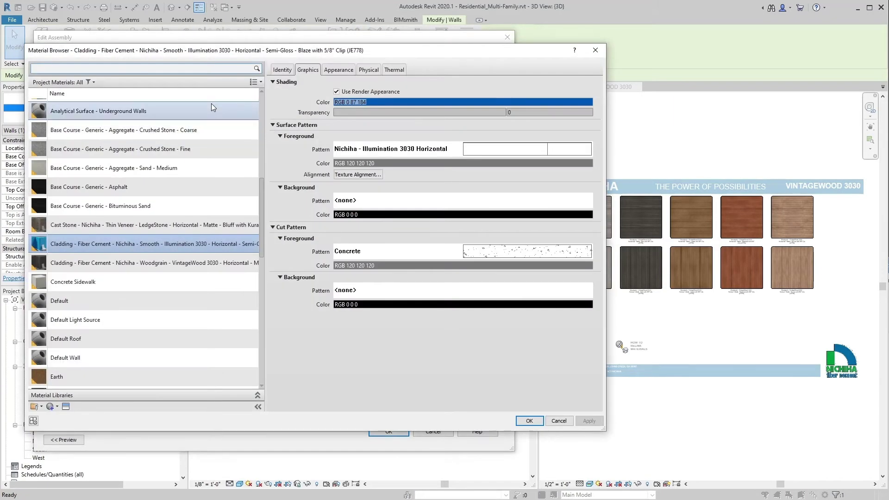
{"action": "left_click", "coordinate": [207, 263]}
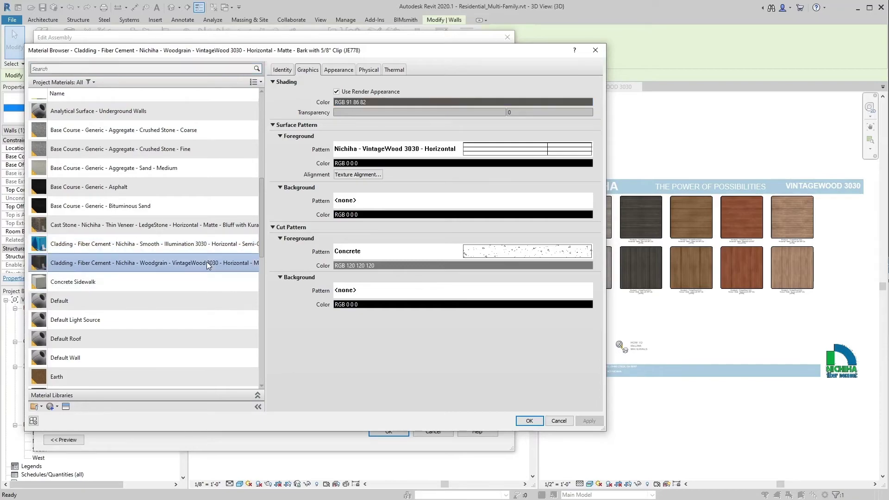
{"action": "left_click", "coordinate": [529, 422]}
- Accept the VintageWood 3030 layer and type changes for the upper wall
{"action": "left_click", "coordinate": [389, 431]}
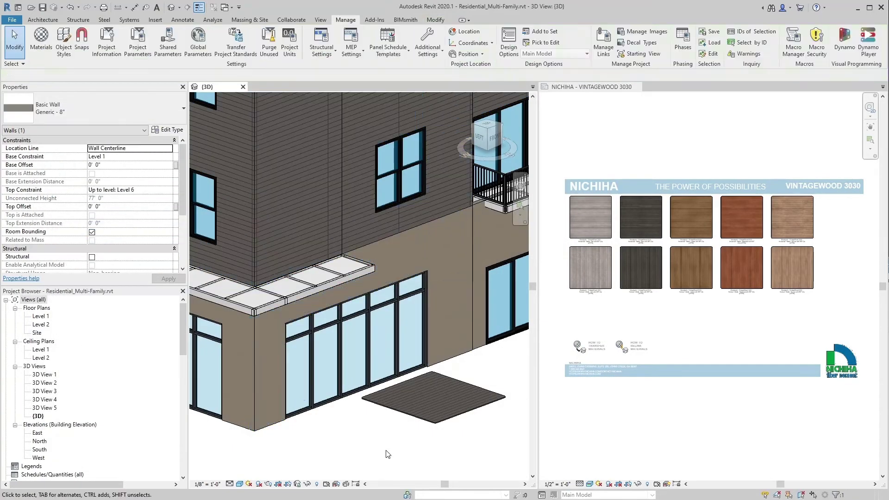